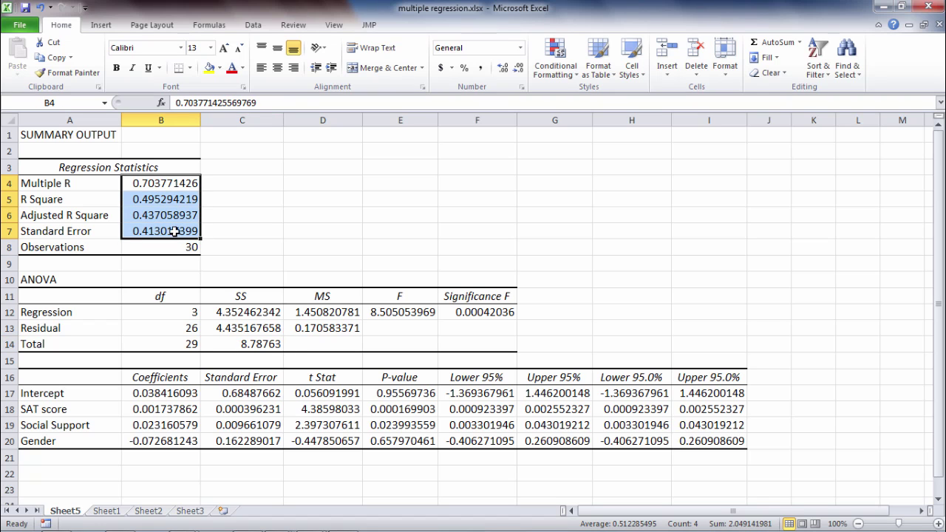
Format the values in B4:B7, C12:F14 and B17:I20 of the regression output to two decimal places
{"action": "left_click_drag", "start_coordinate": [264, 310], "coordinate": [474, 338]}
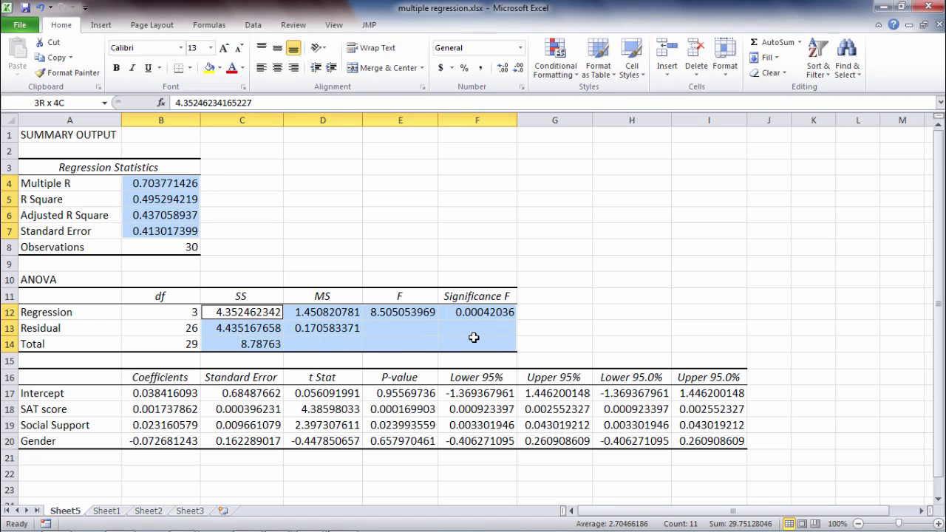
{"action": "left_click_drag", "start_coordinate": [164, 396], "coordinate": [706, 438]}
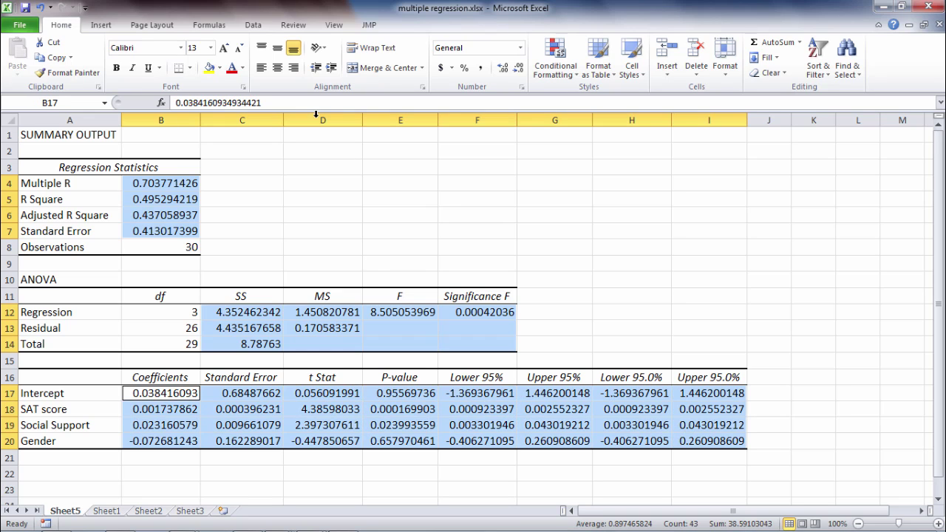
{"action": "left_click", "coordinate": [520, 69]}
{"action": "left_click", "coordinate": [520, 69]}
{"action": "left_click", "coordinate": [519, 68]}
{"action": "left_click", "coordinate": [520, 68]}
{"action": "left_click", "coordinate": [520, 68]}
{"action": "left_click", "coordinate": [520, 69]}
{"action": "left_click", "coordinate": [519, 69]}
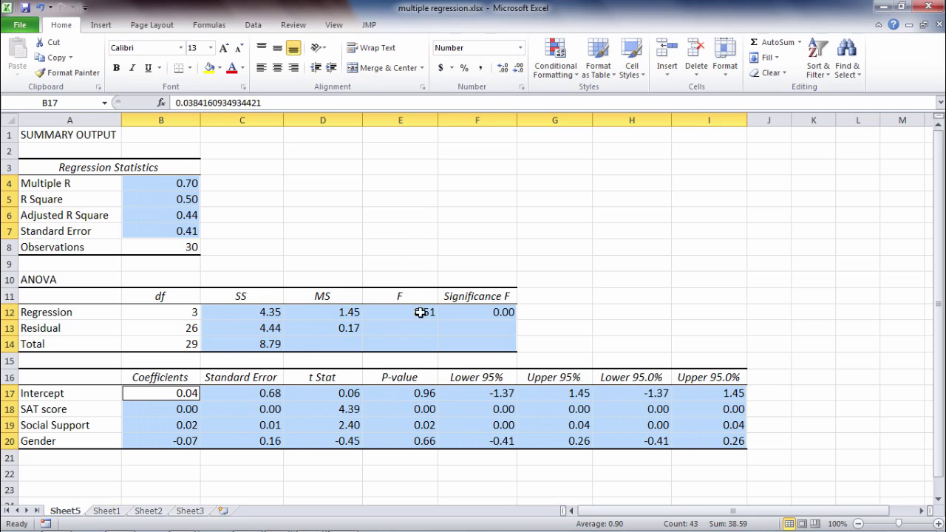
Show the Significance F value and the coefficient P-values in E17:E20 with five decimal places
{"action": "left_click", "coordinate": [488, 316]}
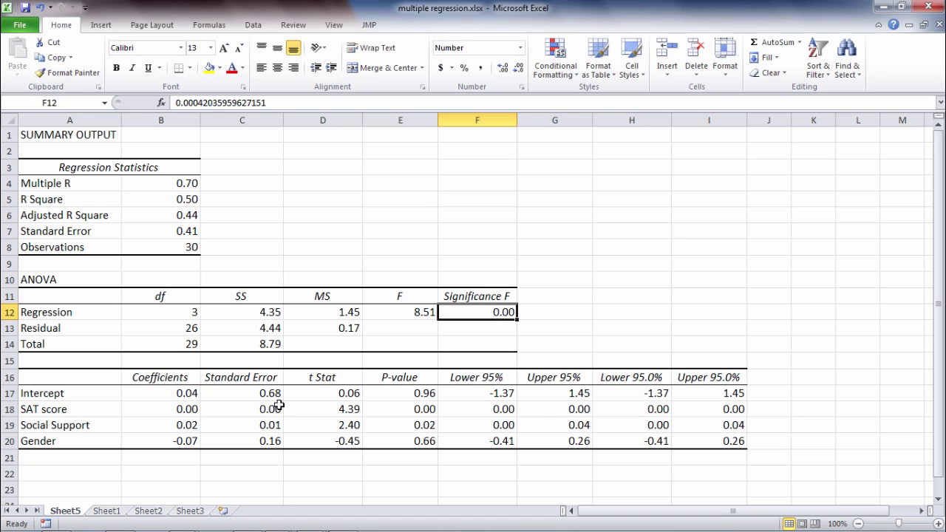
{"action": "left_click_drag", "start_coordinate": [411, 395], "coordinate": [411, 436], "text": "ctrl"}
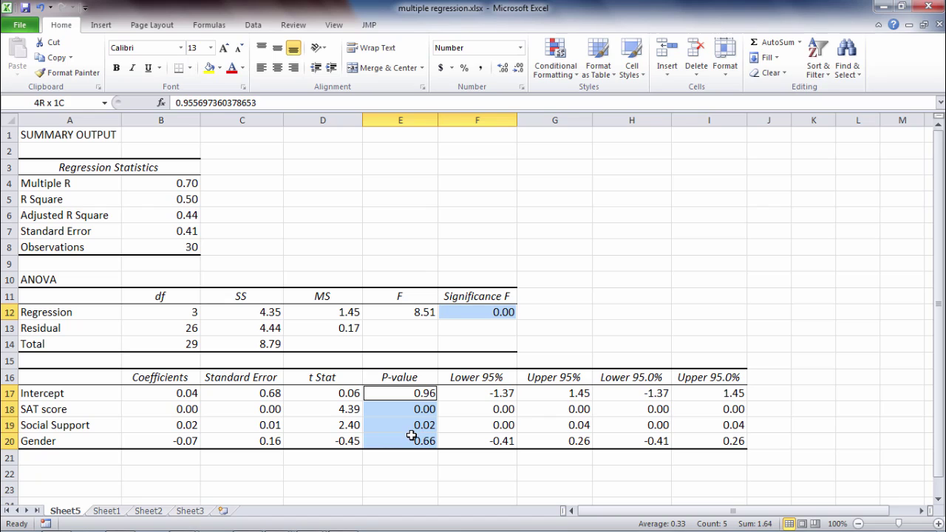
{"action": "left_click", "coordinate": [503, 67]}
{"action": "left_click", "coordinate": [503, 68]}
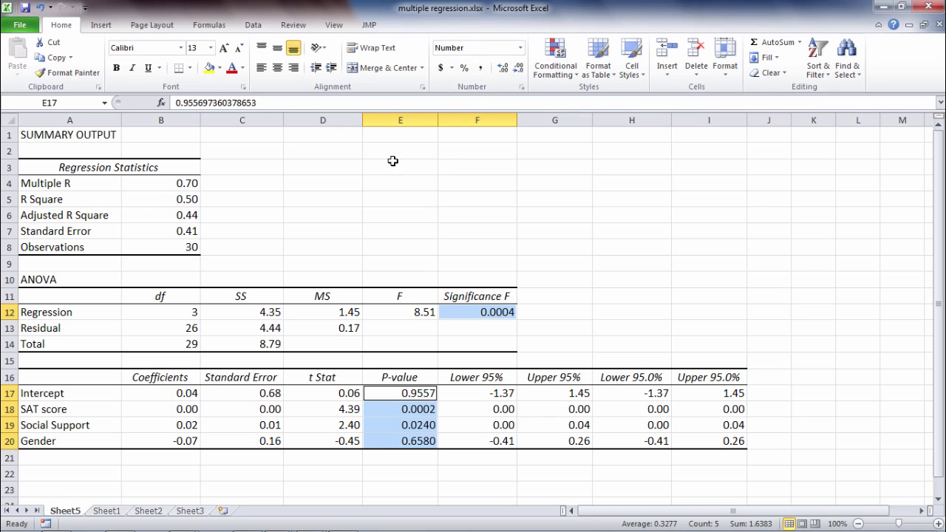
{"action": "left_click", "coordinate": [505, 70]}
{"action": "left_click", "coordinate": [445, 210]}
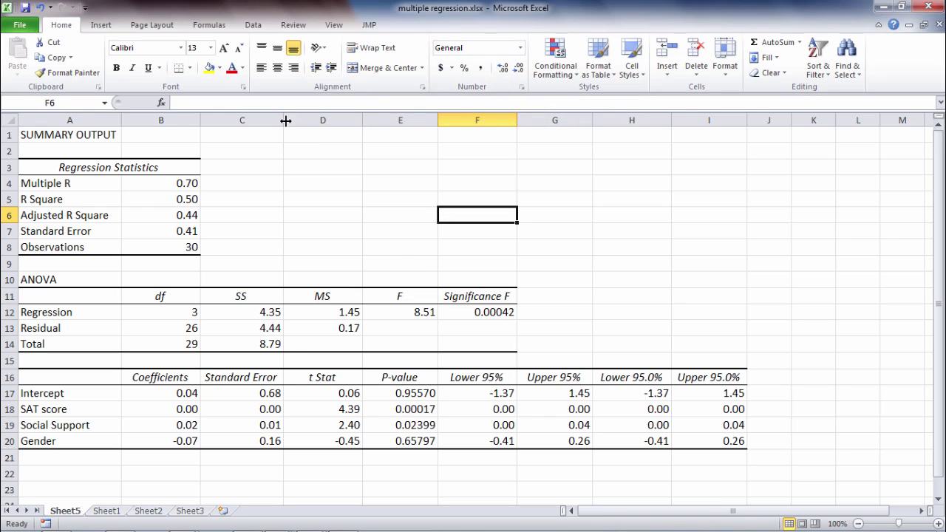
Narrow columns D and E, and keep column C wide enough for its full Standard Error heading
{"action": "left_click_drag", "start_coordinate": [285, 120], "coordinate": [271, 120]}
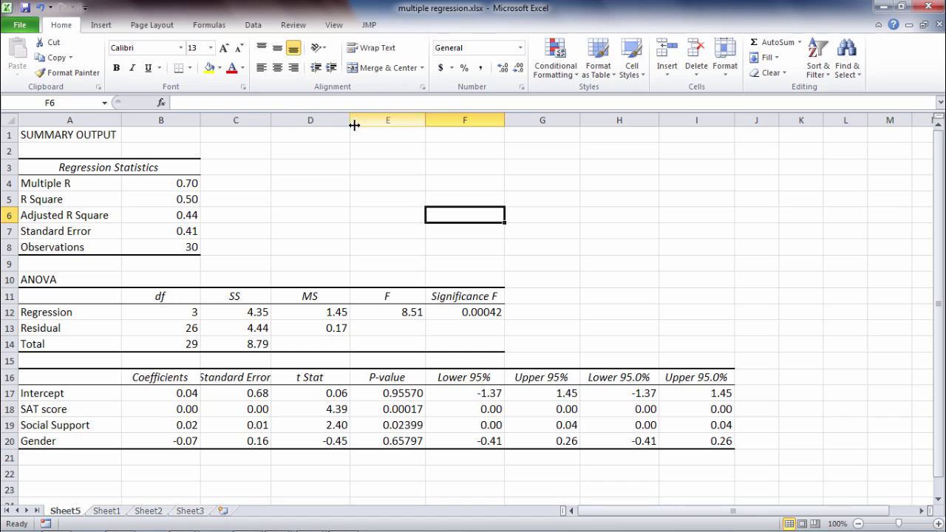
{"action": "left_click_drag", "start_coordinate": [354, 126], "coordinate": [331, 120]}
{"action": "left_click_drag", "start_coordinate": [407, 122], "coordinate": [391, 123]}
{"action": "left_click_drag", "start_coordinate": [466, 121], "coordinate": [467, 153]}
{"action": "left_click", "coordinate": [431, 162]}
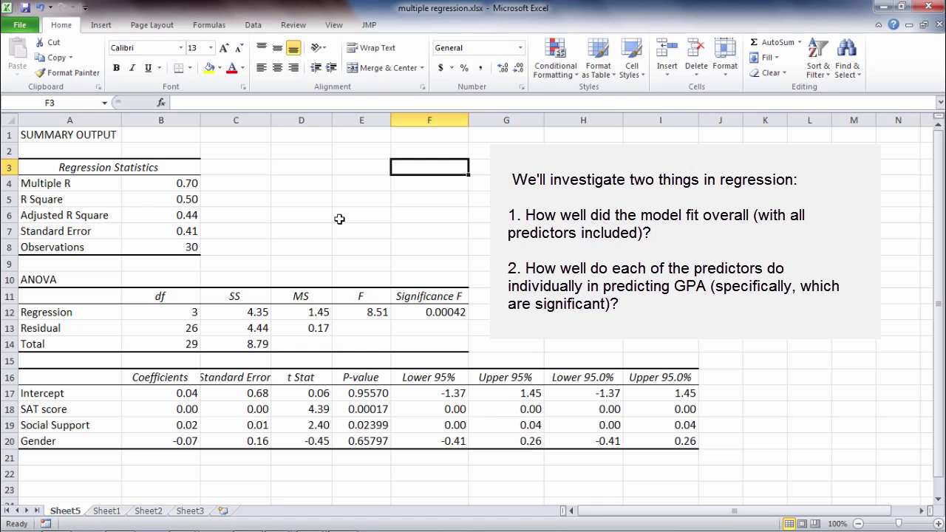
{"action": "left_click_drag", "start_coordinate": [271, 120], "coordinate": [283, 121]}
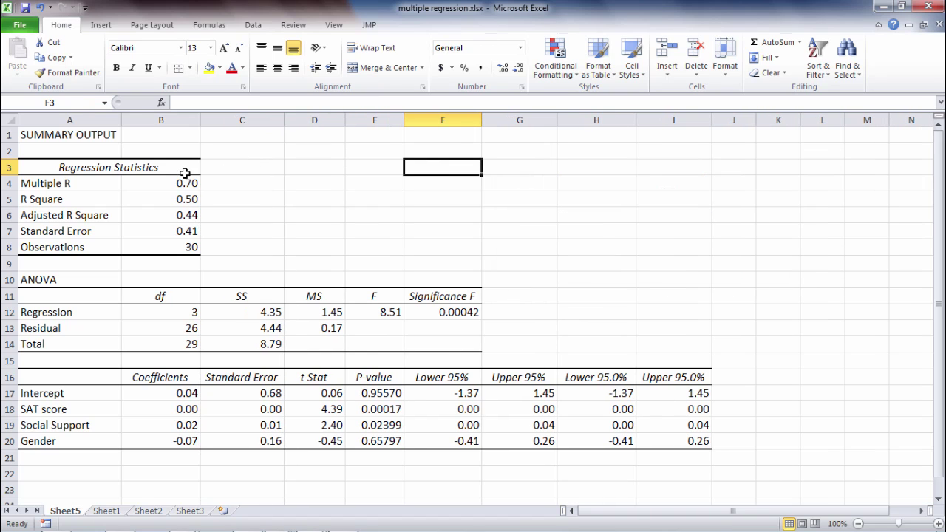
{"action": "left_click", "coordinate": [84, 172]}
{"action": "left_click", "coordinate": [78, 153]}
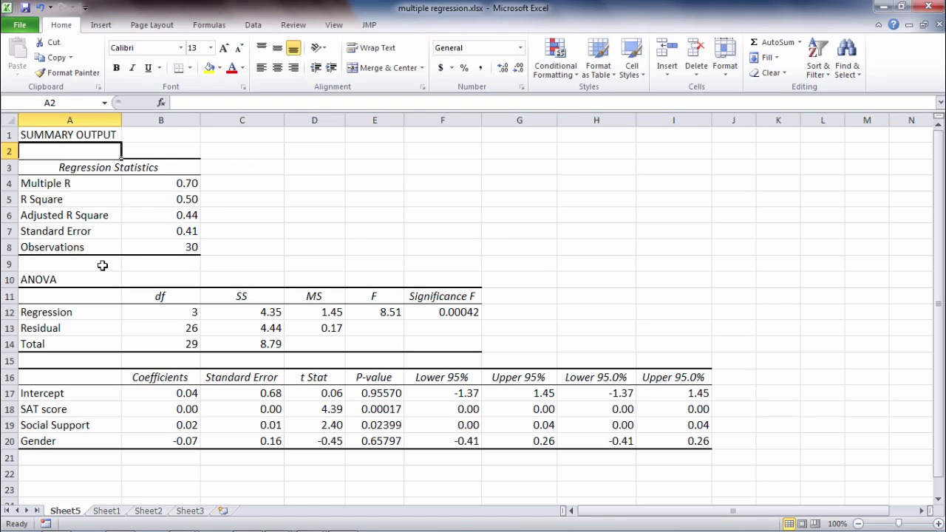
{"action": "left_click", "coordinate": [74, 277]}
{"action": "left_click_drag", "start_coordinate": [194, 311], "coordinate": [398, 351]}
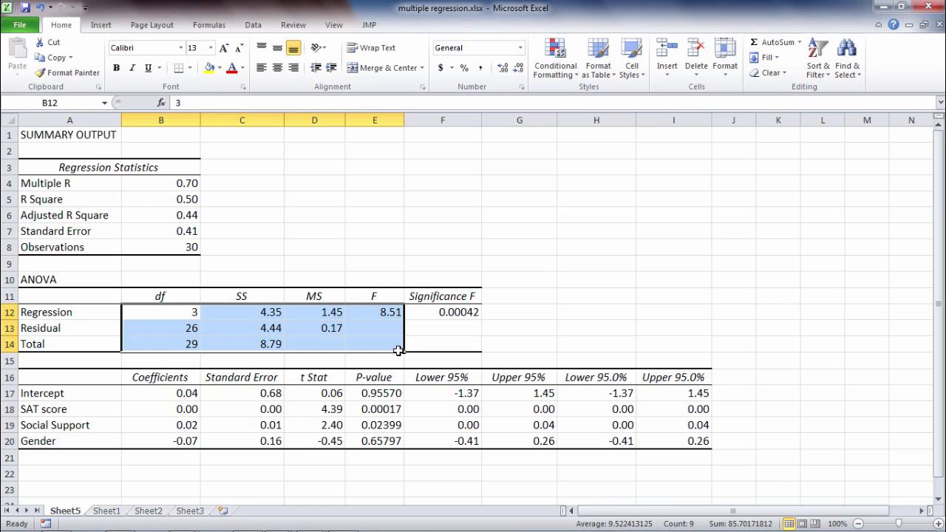
{"action": "left_click", "coordinate": [368, 253]}
{"action": "left_click", "coordinate": [275, 232]}
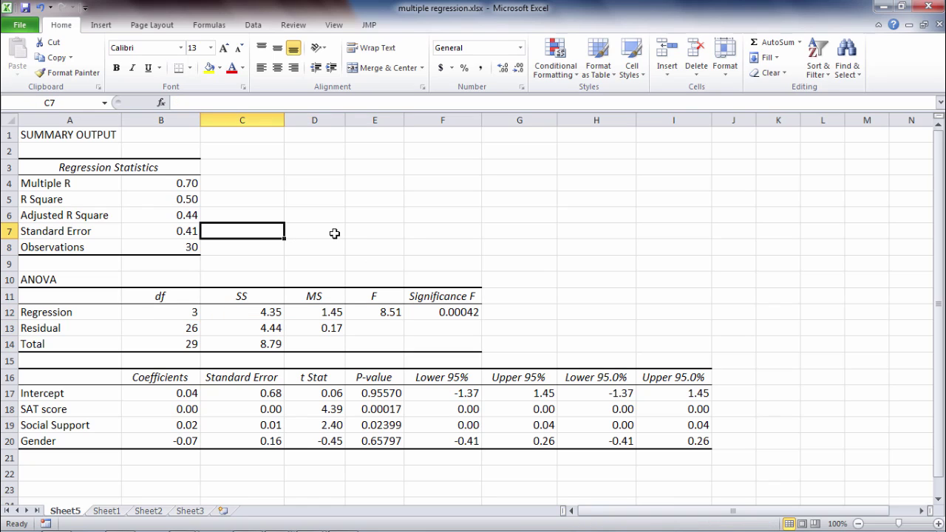
Bold the R Square value, the Significance F value and the ANOVA heading
{"action": "left_click", "coordinate": [182, 197]}
{"action": "key", "text": "ctrl+b"}
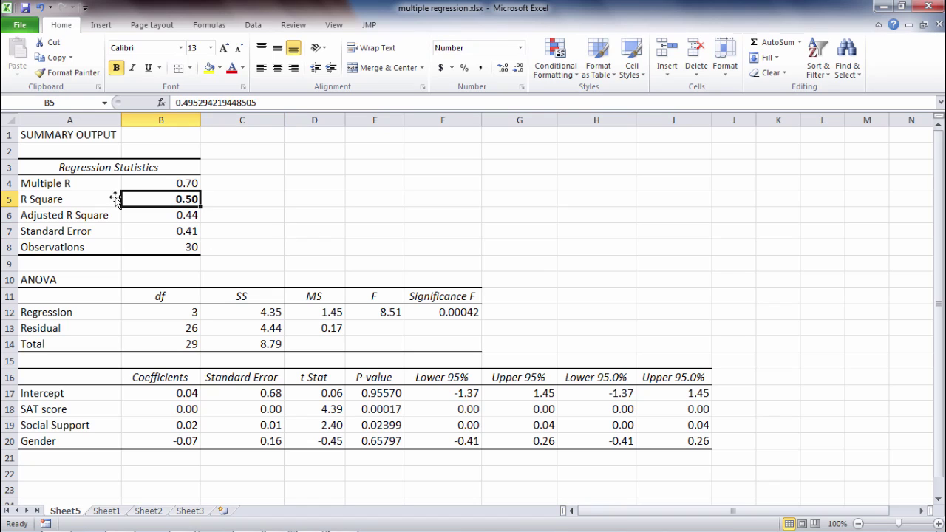
{"action": "left_click", "coordinate": [457, 311]}
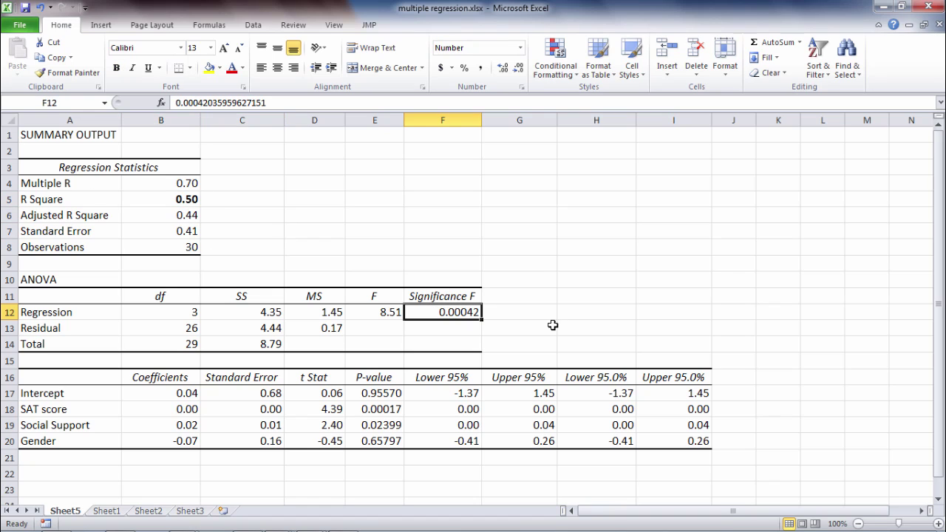
{"action": "key", "text": "ctrl+b"}
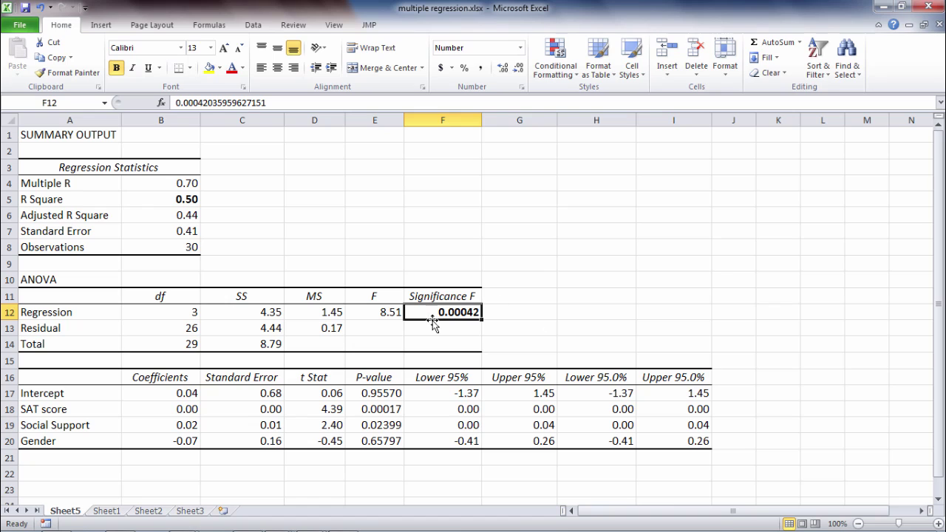
{"action": "left_click", "coordinate": [42, 281]}
{"action": "key", "text": "ctrl+b"}
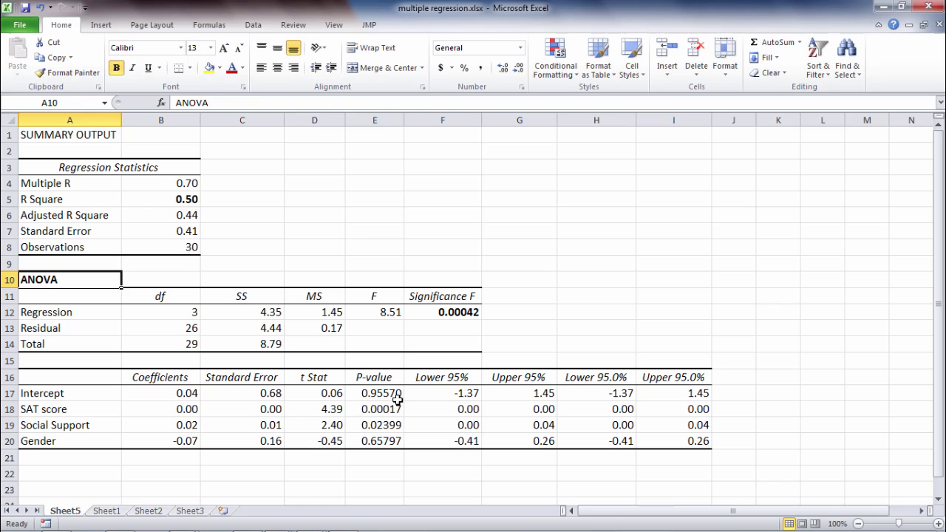
Bold the P-values and row labels of the predictors SAT score, Social Support and Gender
{"action": "left_click_drag", "start_coordinate": [393, 409], "coordinate": [387, 438]}
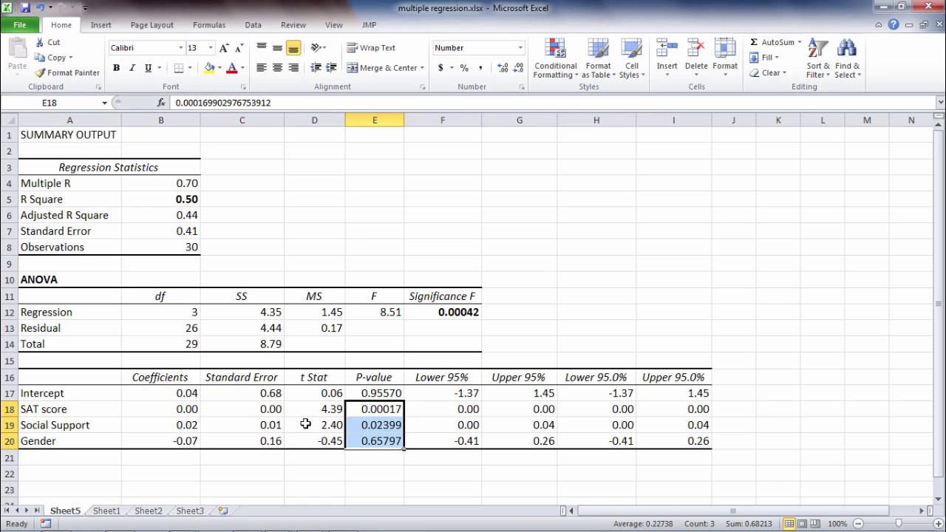
{"action": "key", "text": "ctrl+b"}
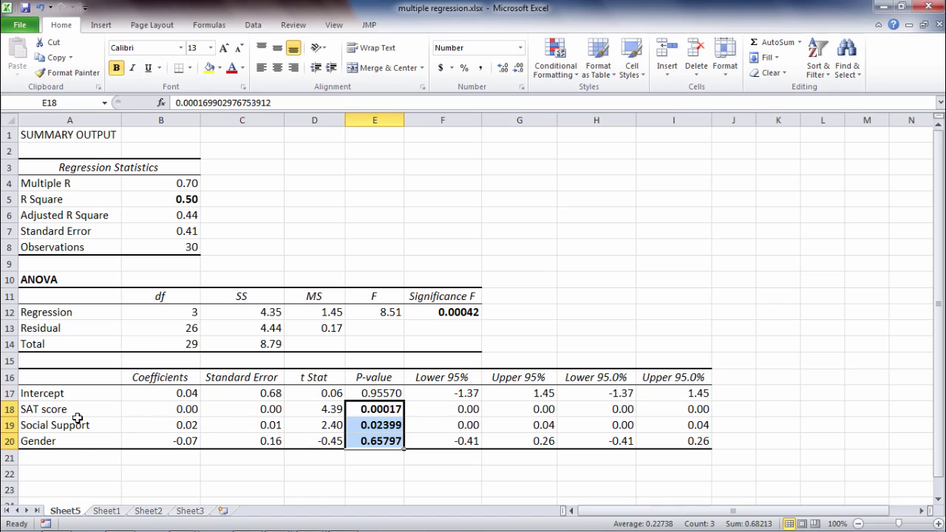
{"action": "left_click_drag", "start_coordinate": [76, 411], "coordinate": [80, 446]}
{"action": "key", "text": "ctrl+b"}
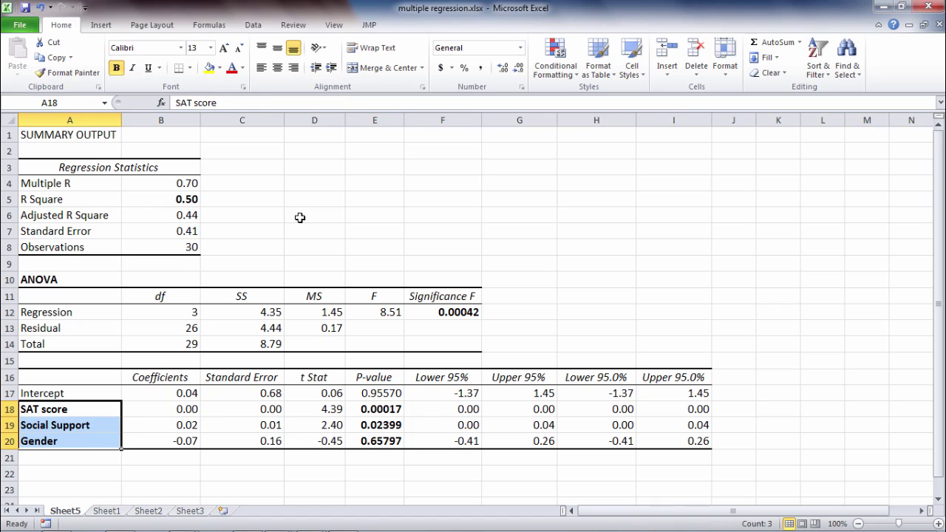
{"action": "left_click", "coordinate": [300, 217]}
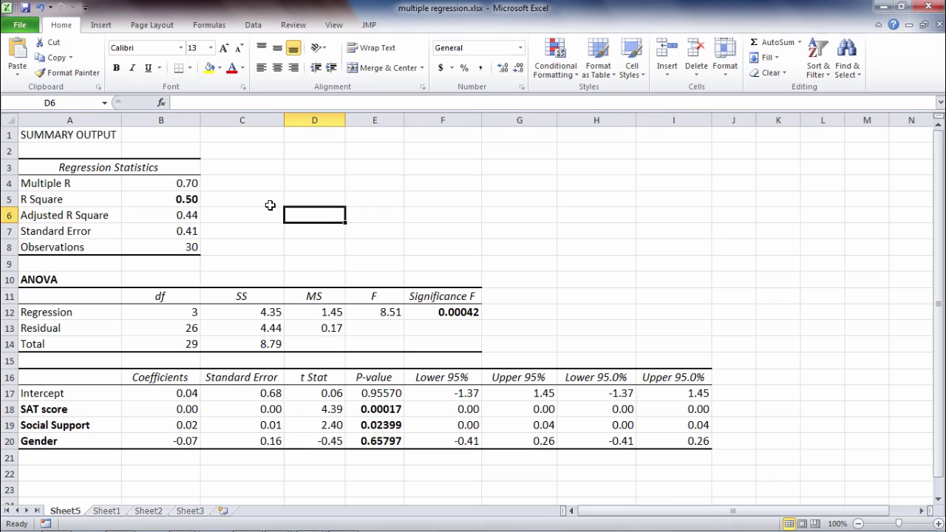
Paste the copied text box interpreting R² = .50 as 50% of the variance in College GPA, and place it beside the Regression Statistics table
{"action": "left_click", "coordinate": [189, 204]}
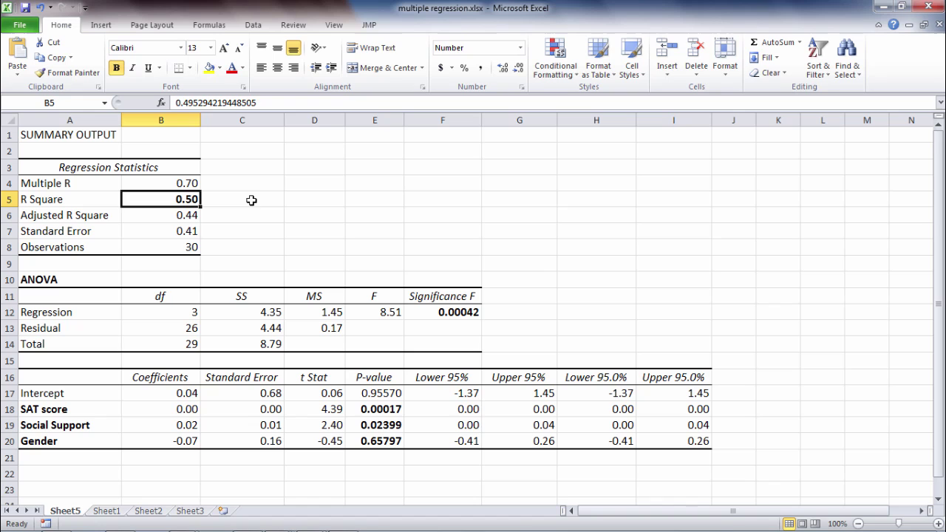
{"action": "left_click", "coordinate": [287, 185]}
{"action": "key", "text": "ctrl+v"}
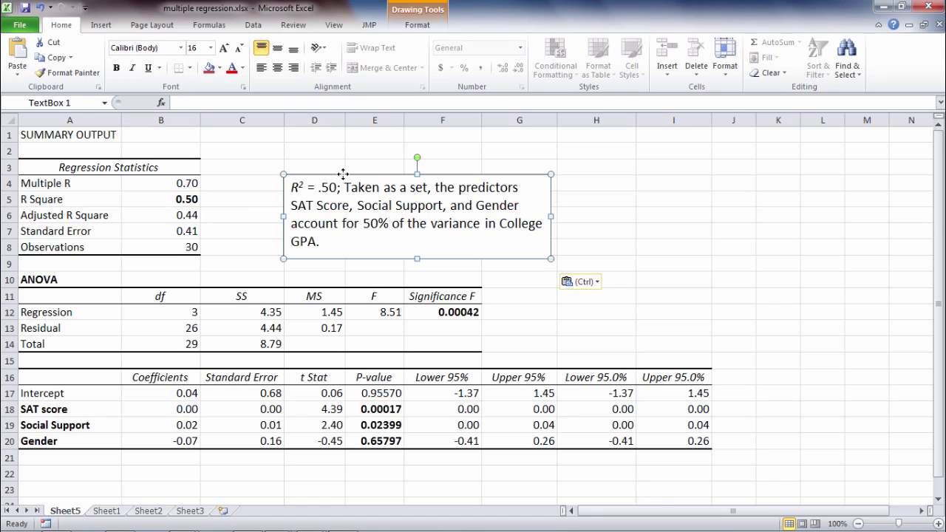
{"action": "left_click_drag", "start_coordinate": [344, 174], "coordinate": [299, 166]}
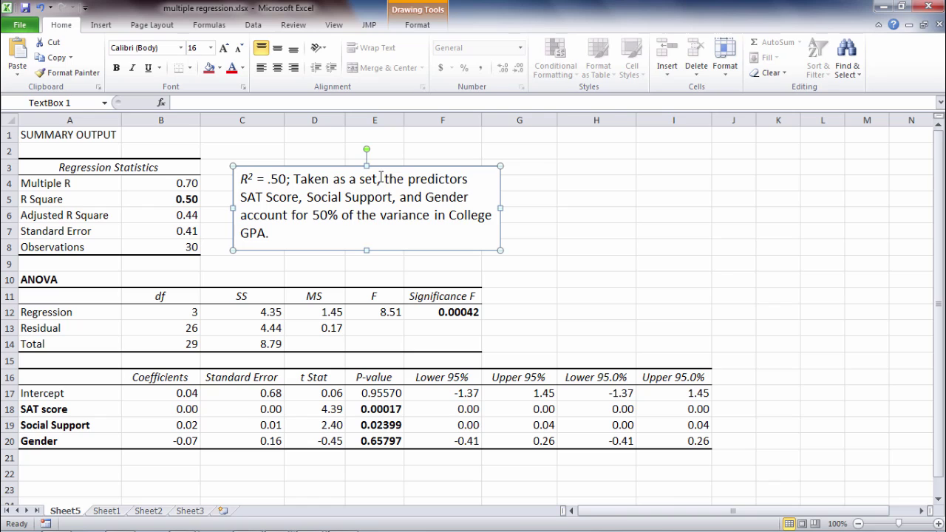
Examine the text box's statement about the three predictors and the variance explained in College GPA, together with the R Square value
{"action": "left_click_drag", "start_coordinate": [408, 180], "coordinate": [439, 240]}
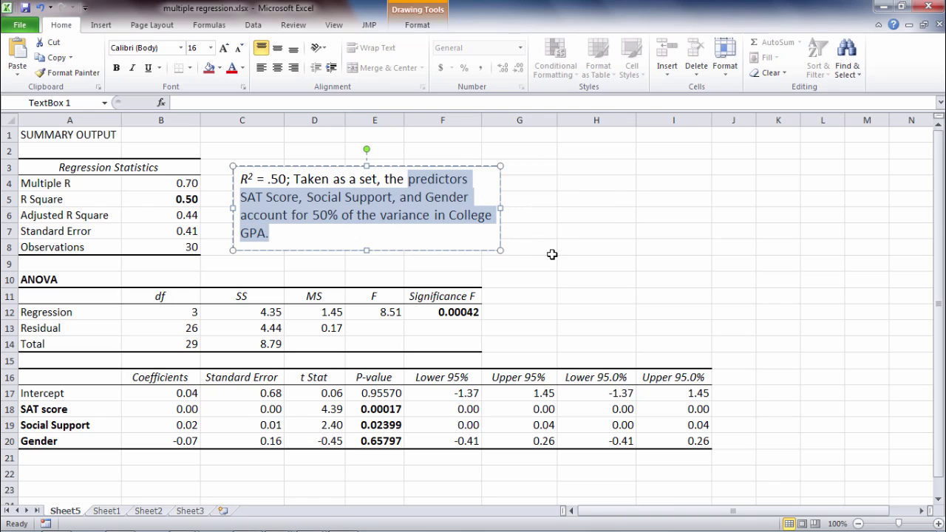
{"action": "left_click", "coordinate": [190, 199]}
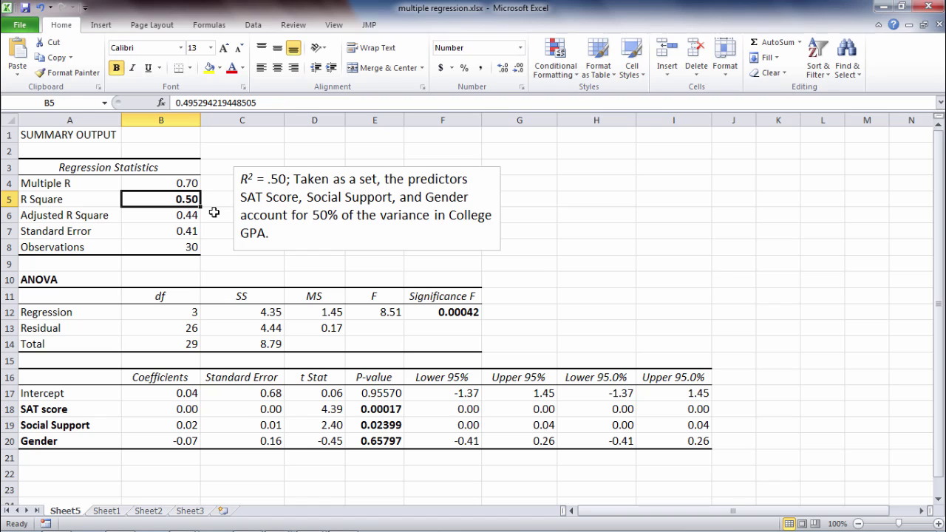
{"action": "left_click_drag", "start_coordinate": [313, 217], "coordinate": [338, 219]}
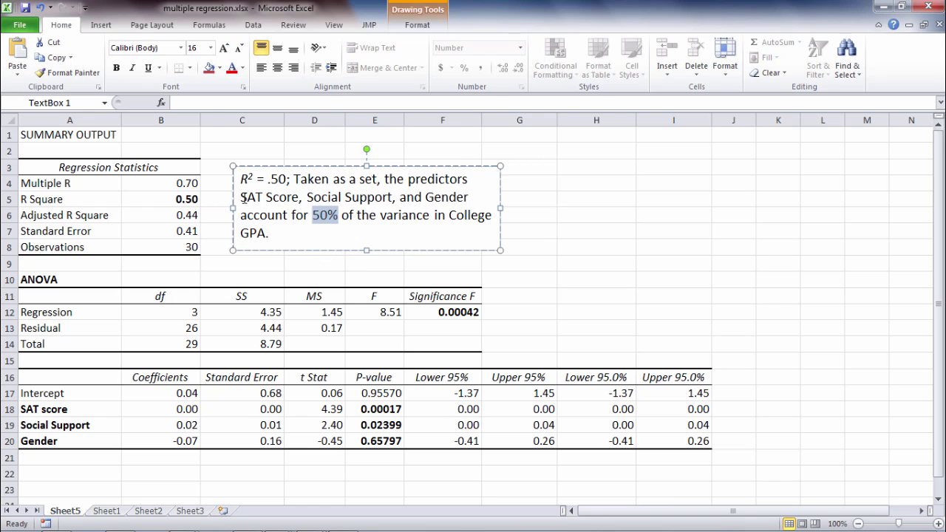
{"action": "left_click_drag", "start_coordinate": [241, 197], "coordinate": [443, 198]}
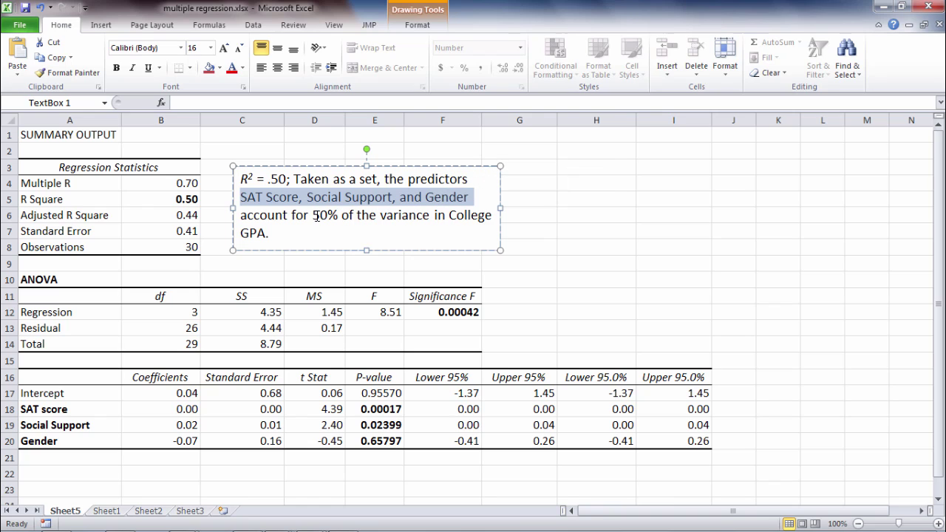
{"action": "left_click_drag", "start_coordinate": [315, 216], "coordinate": [341, 216]}
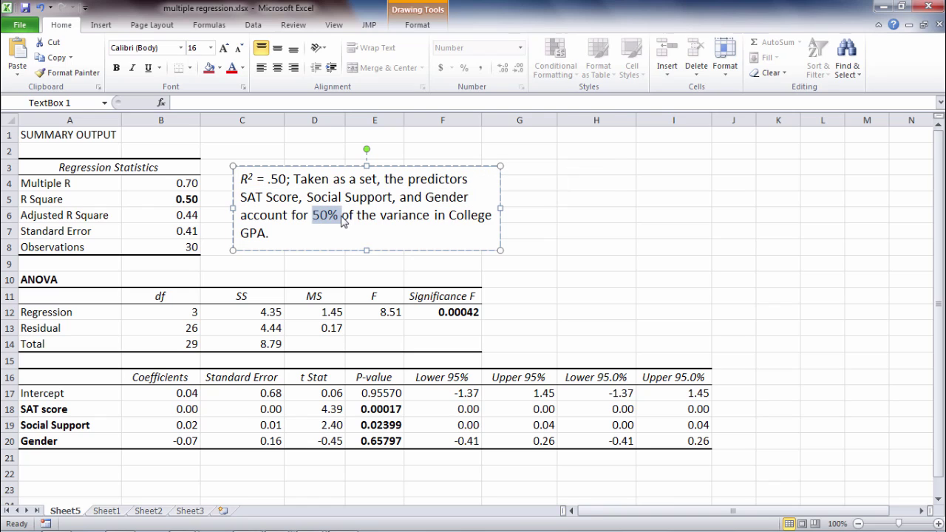
{"action": "left_click", "coordinate": [288, 204]}
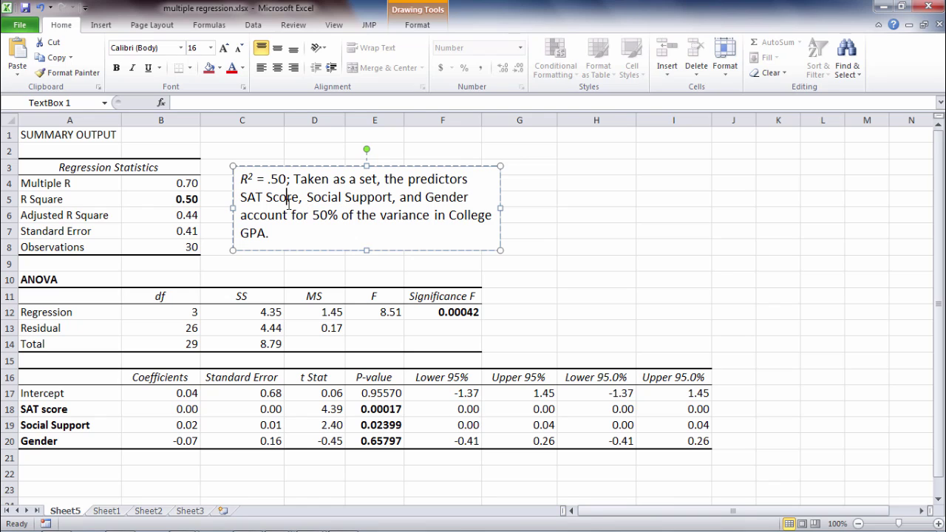
{"action": "left_click_drag", "start_coordinate": [241, 198], "coordinate": [467, 207]}
{"action": "left_click", "coordinate": [431, 263]}
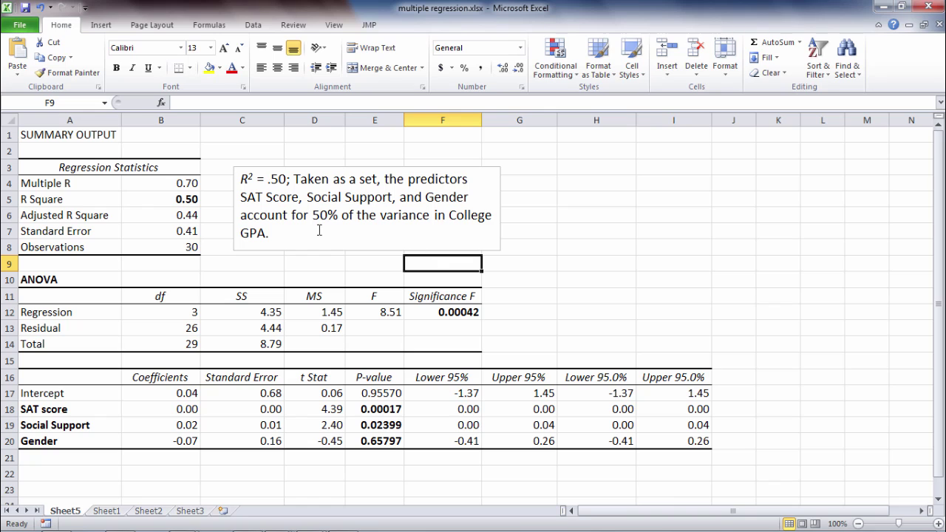
{"action": "left_click_drag", "start_coordinate": [239, 197], "coordinate": [298, 200]}
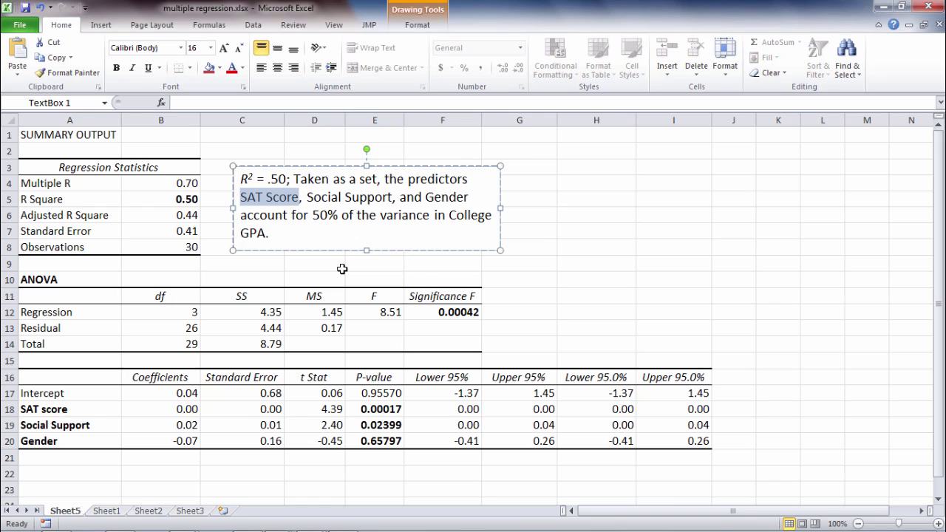
{"action": "left_click", "coordinate": [342, 269]}
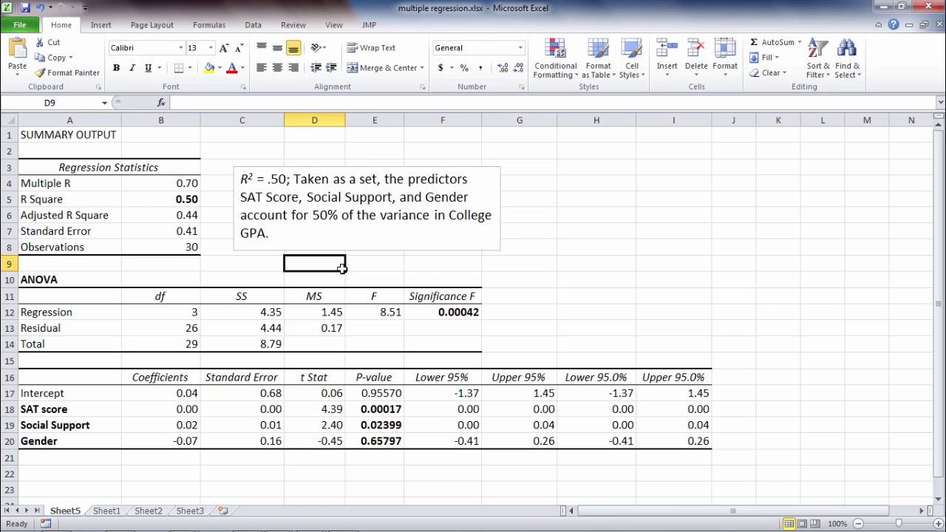
Examine the ANOVA table in relation to the R Square value and the set of predictors named in the text box
{"action": "left_click", "coordinate": [244, 279]}
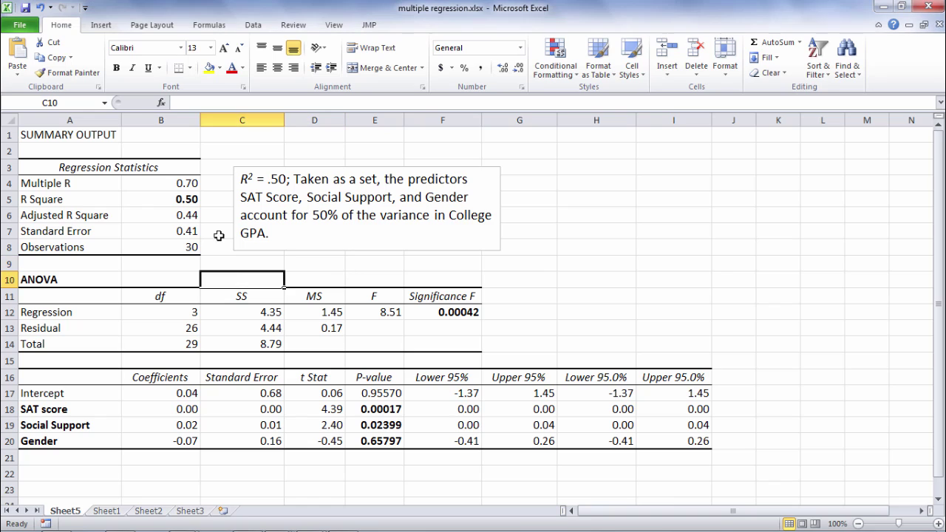
{"action": "left_click", "coordinate": [297, 275]}
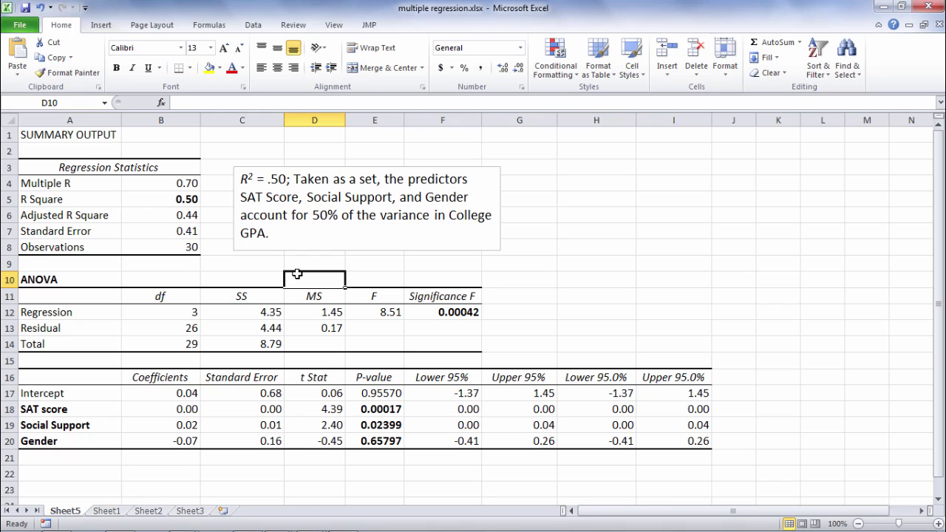
{"action": "left_click", "coordinate": [493, 269]}
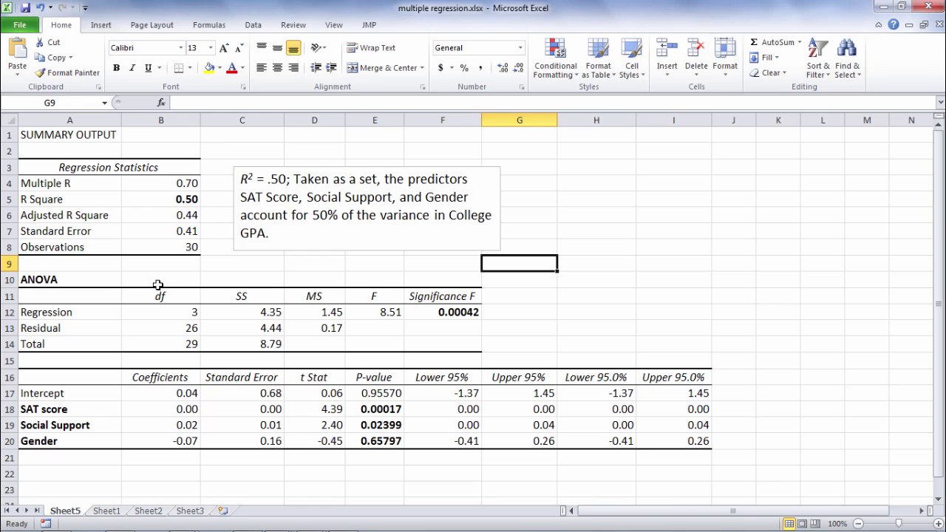
{"action": "left_click", "coordinate": [77, 279]}
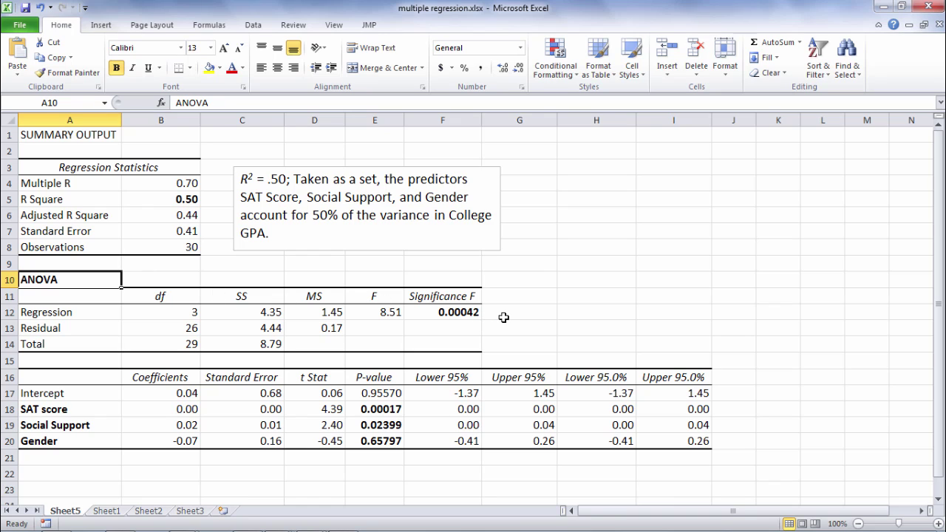
{"action": "left_click", "coordinate": [196, 202]}
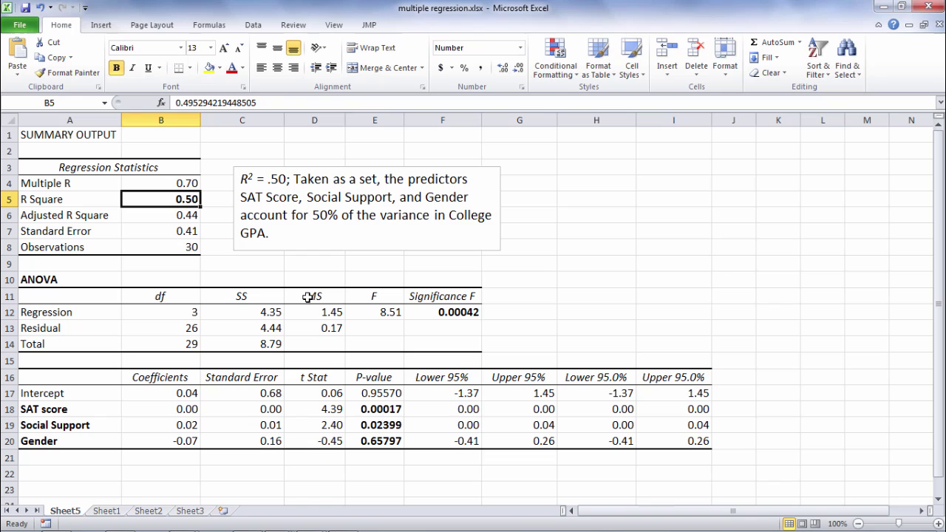
{"action": "left_click", "coordinate": [71, 272]}
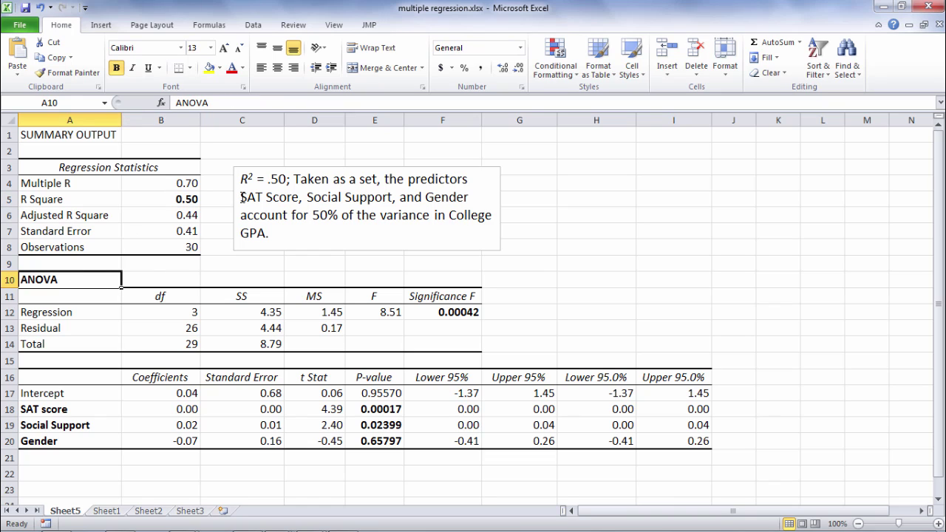
{"action": "left_click_drag", "start_coordinate": [240, 197], "coordinate": [473, 198]}
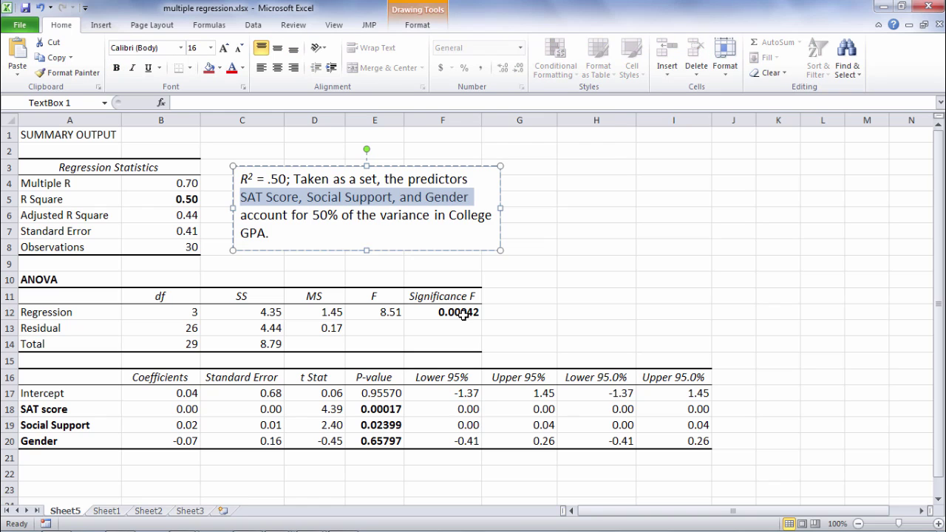